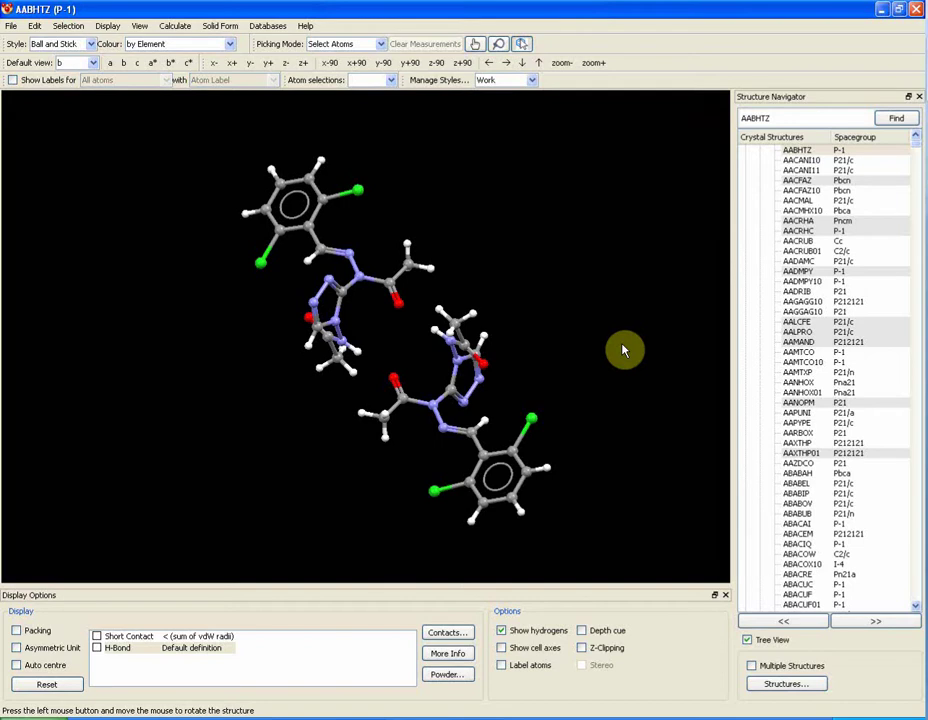
# Turn on H-Bond display and zoom in on the hydrogen-bonded AABHTZ molecule pair.
pyautogui.click(96, 648)
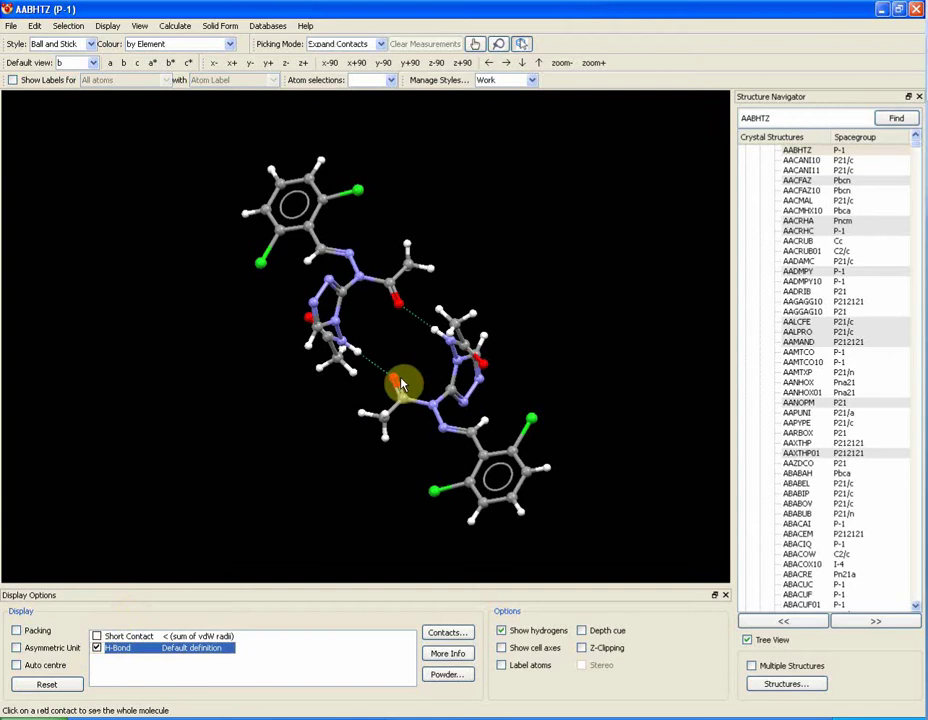
pyautogui.scroll(2, 390, 253)
pyautogui.moveTo(390, 253); pyautogui.dragTo(362, 135, button='right')
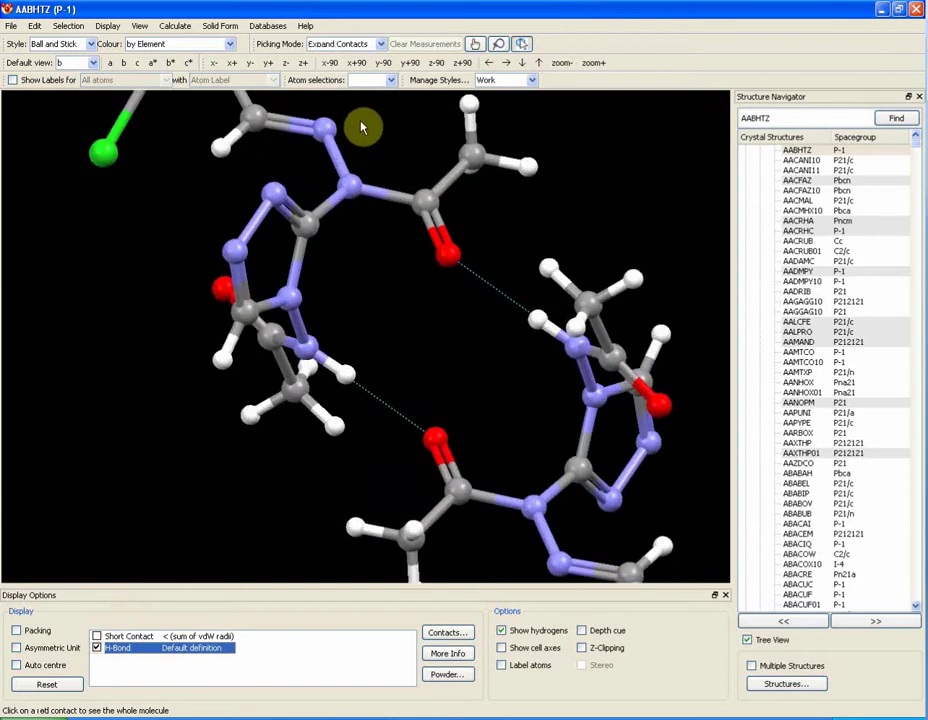